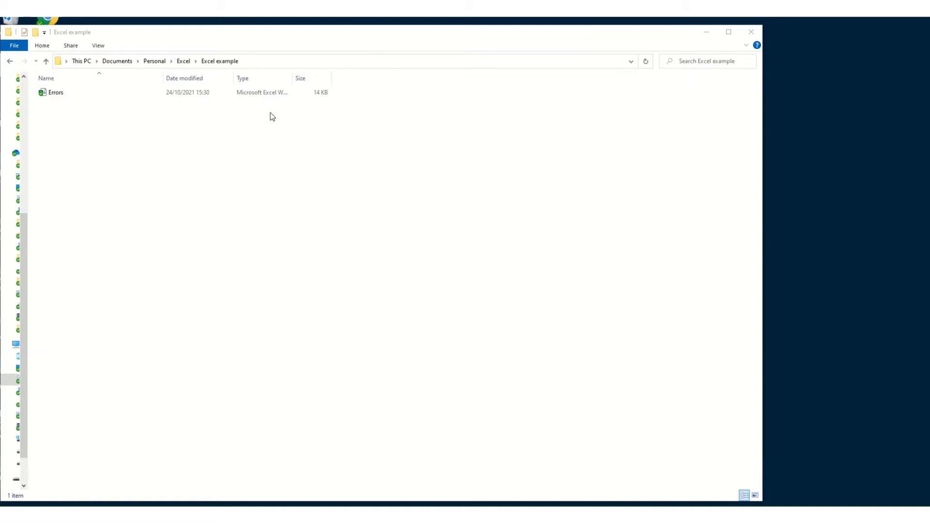
- Open the Errors workbook and dismiss the repeated can't-connect and cannot-access-file error messages
{"action": "double_click", "coordinate": [43, 92]}
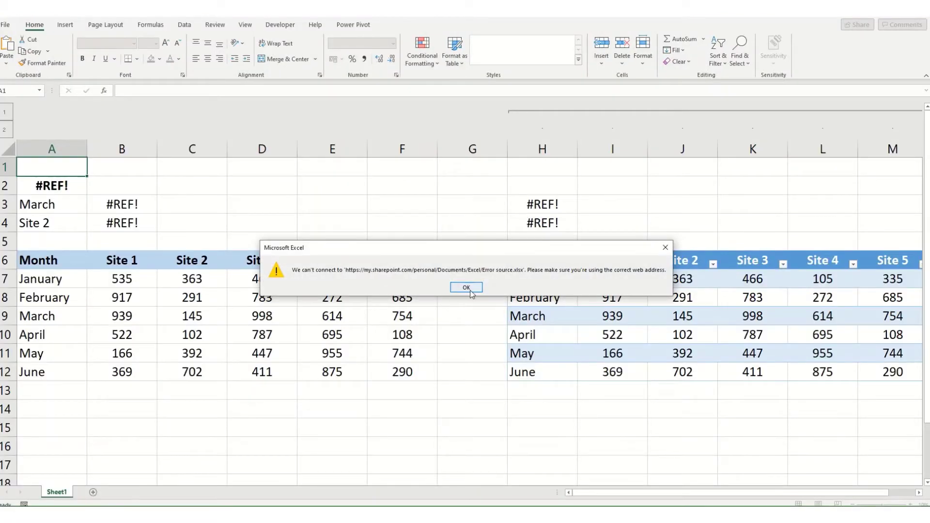
{"action": "left_click", "coordinate": [467, 288]}
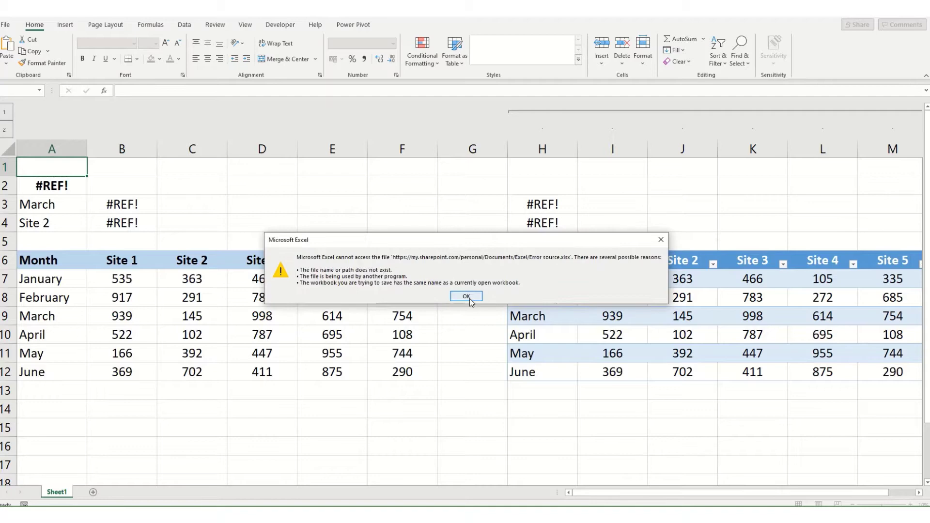
{"action": "left_click", "coordinate": [466, 296]}
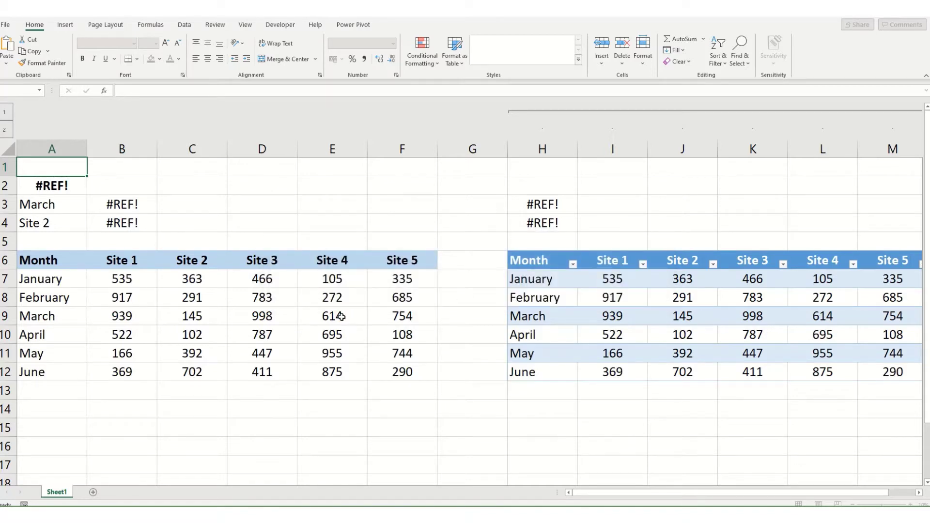
{"action": "left_click", "coordinate": [465, 289]}
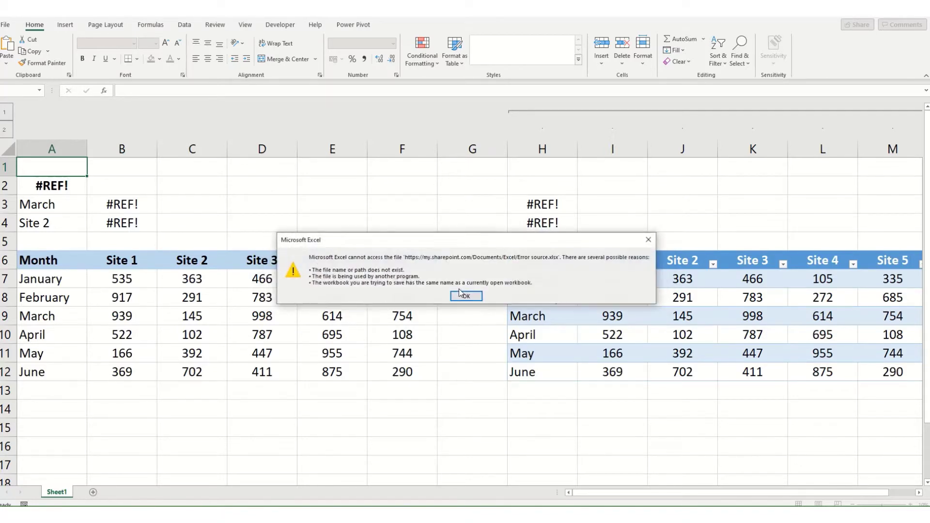
{"action": "left_click", "coordinate": [455, 296]}
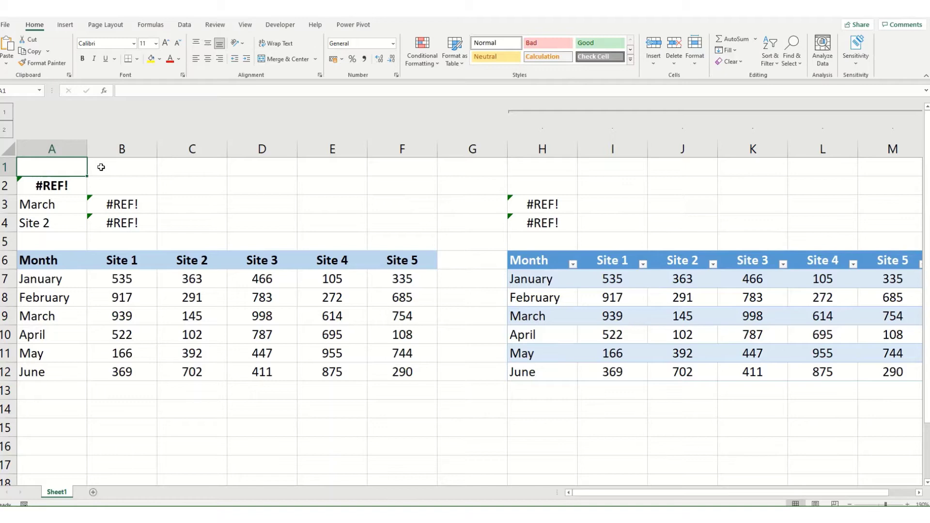
{"action": "left_click", "coordinate": [36, 186]}
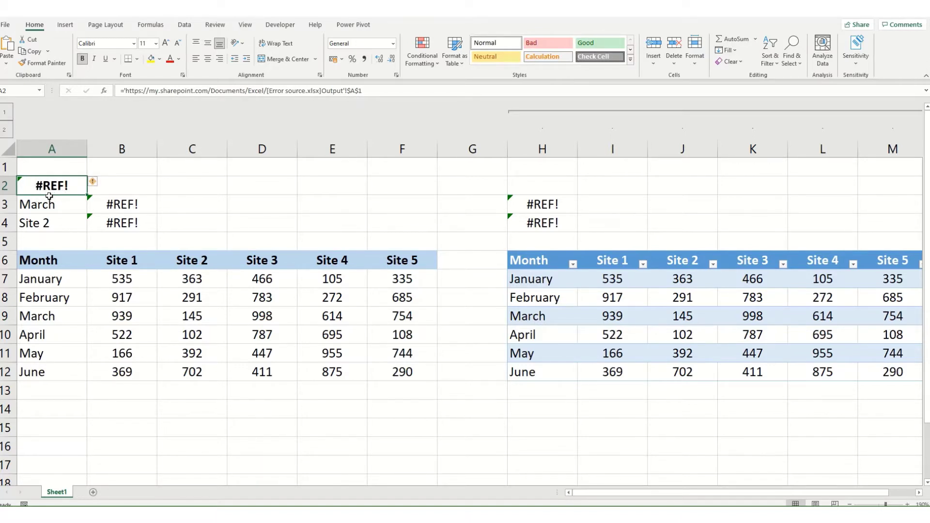
{"action": "left_click", "coordinate": [62, 170]}
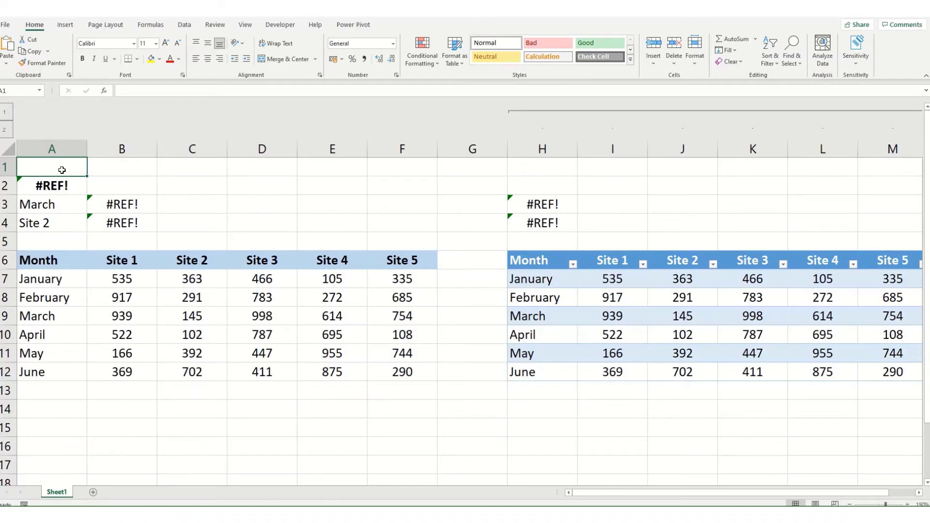
- Search the sheet's formulas for 'xl' to locate the external Error source link in A2
{"action": "key", "text": "ctrl+f"}
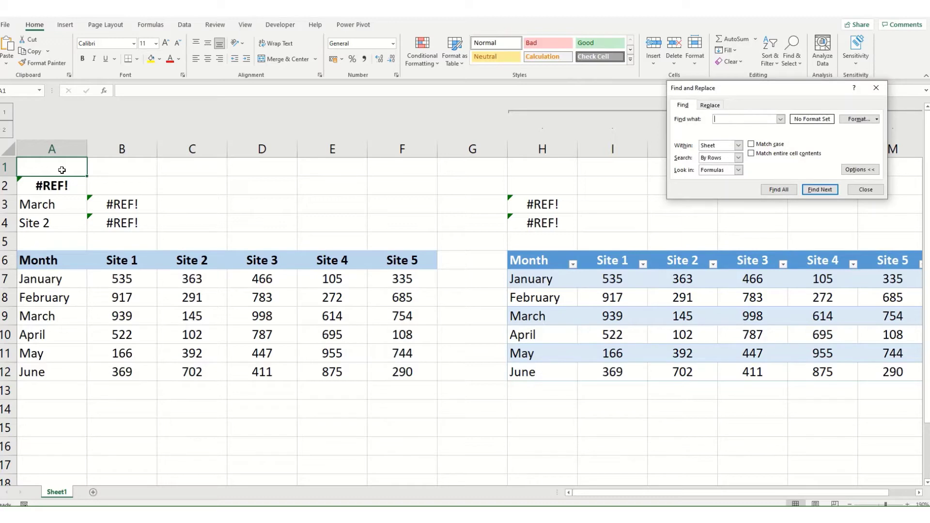
{"action": "type", "text": "xls"}
{"action": "left_click", "coordinate": [738, 145]}
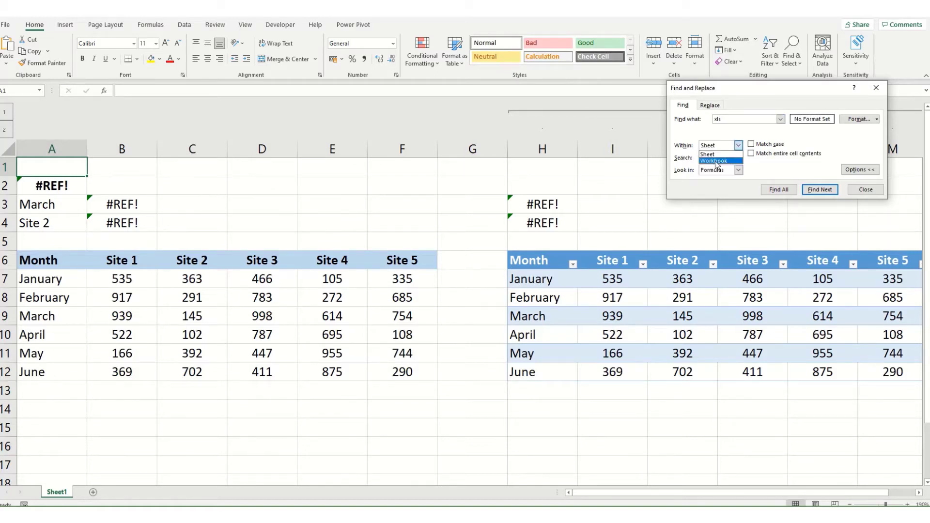
{"action": "left_click", "coordinate": [817, 190]}
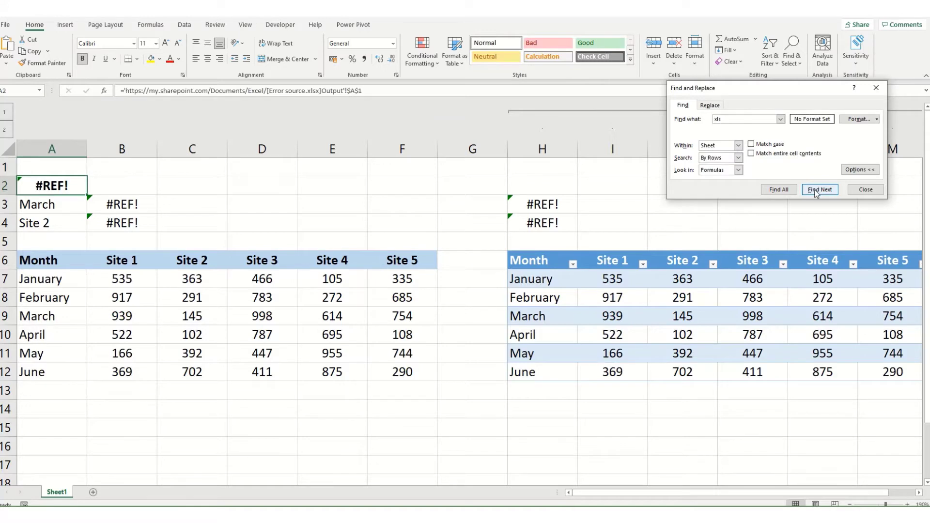
{"action": "left_click", "coordinate": [815, 191]}
{"action": "left_click", "coordinate": [866, 190]}
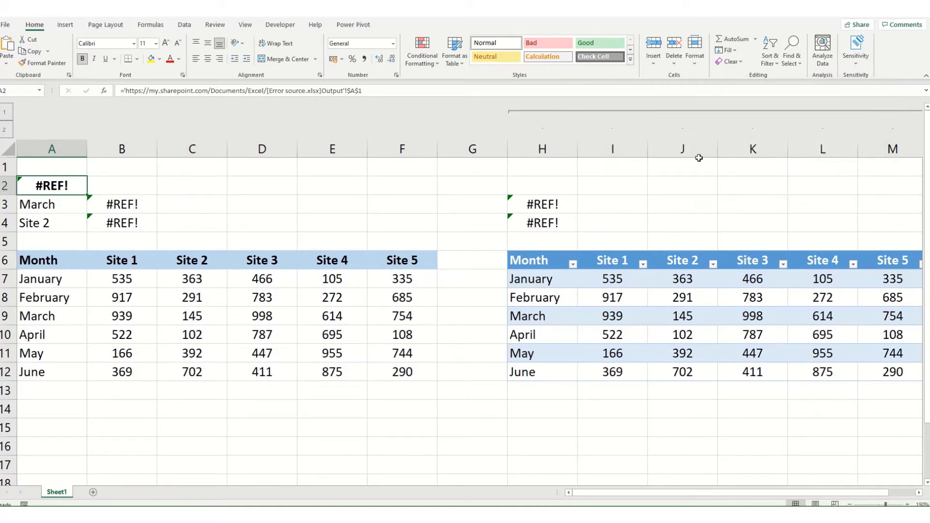
- Review the two Error source.xlsx links, both with Unknown status, in Edit Links, then close it
{"action": "left_click", "coordinate": [185, 26]}
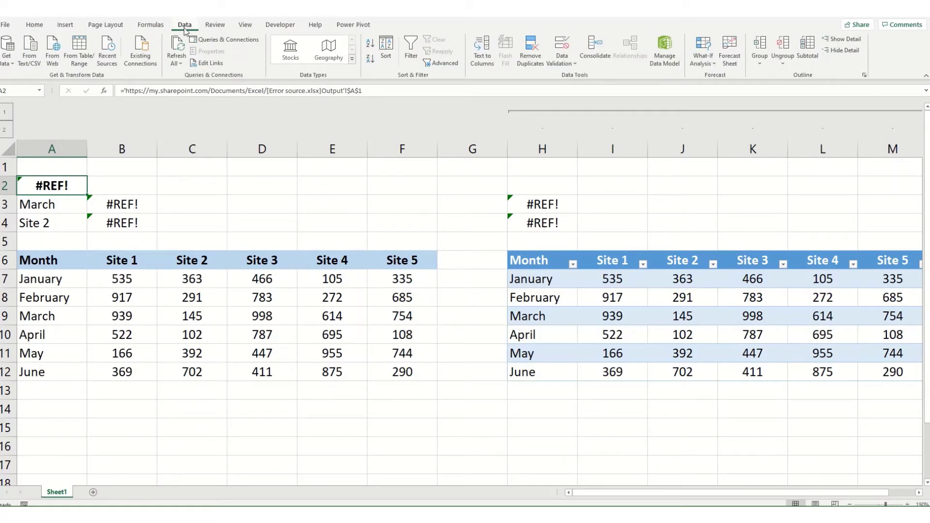
{"action": "left_click", "coordinate": [202, 63]}
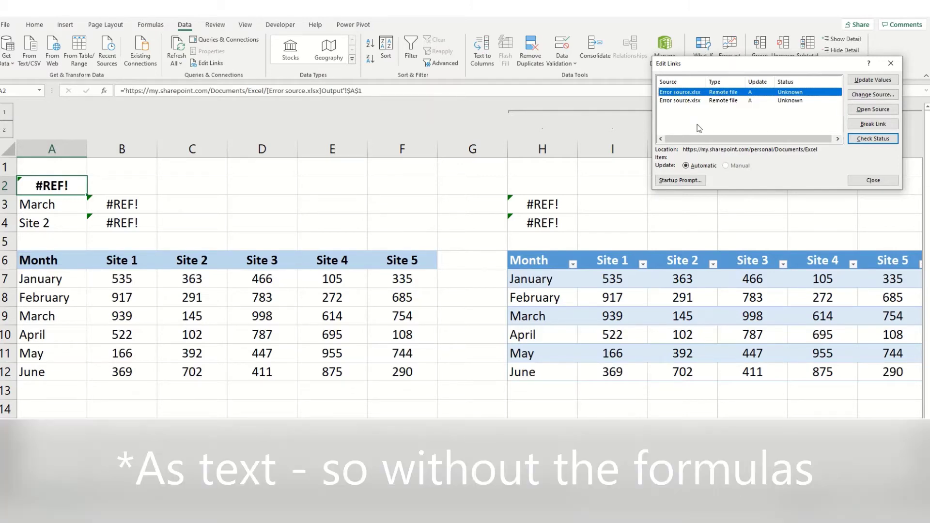
{"action": "key", "text": "Escape"}
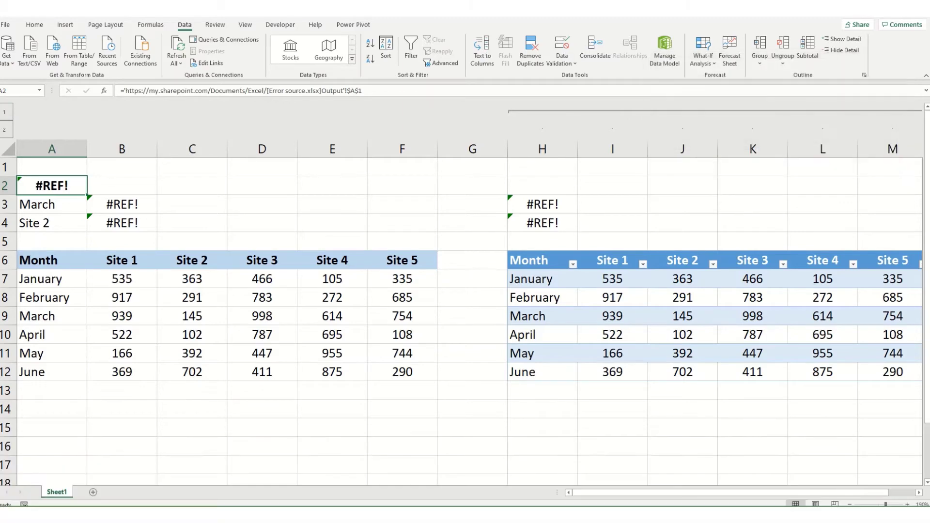
- Clear the external-link formula from A2, then save and close the workbook
{"action": "key", "text": "Delete"}
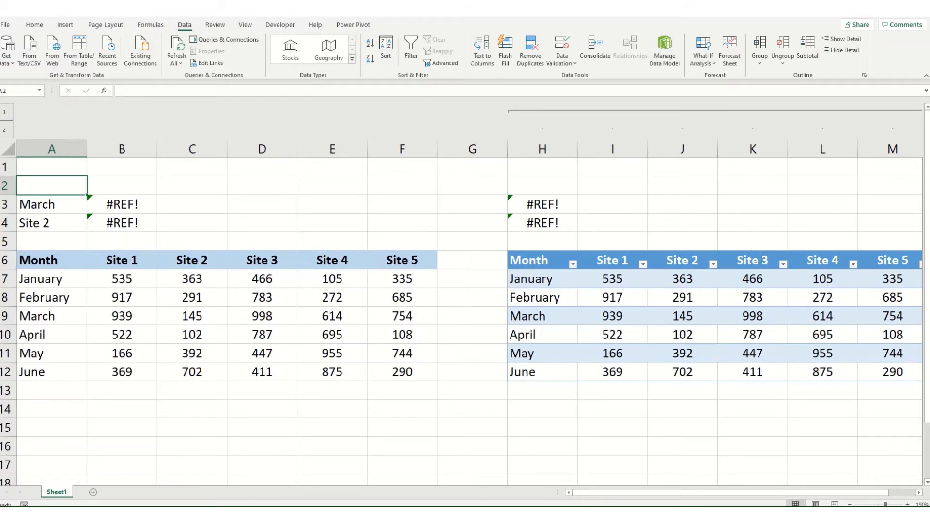
{"action": "key", "text": "alt+F4"}
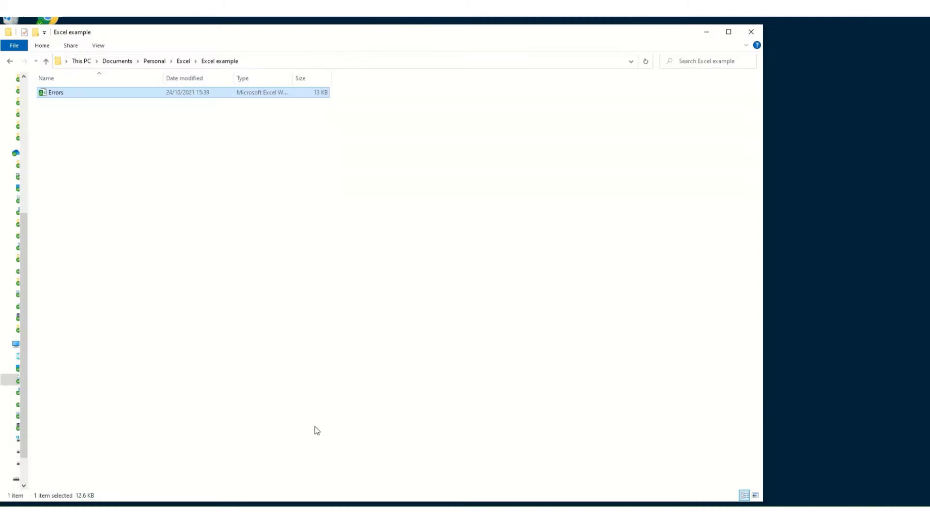
- Reopen the Errors workbook and dismiss the can't-connect and cannot-access-file errors
{"action": "double_click", "coordinate": [60, 96]}
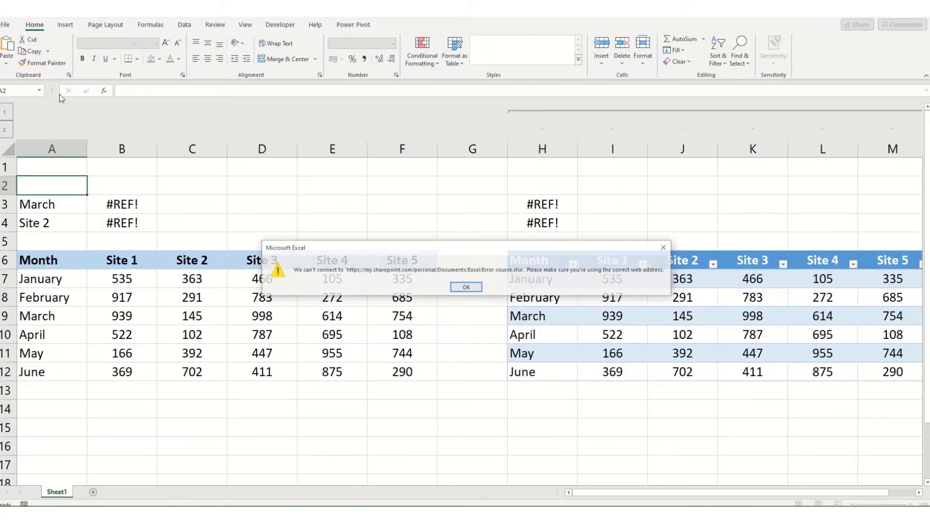
{"action": "left_click", "coordinate": [457, 291]}
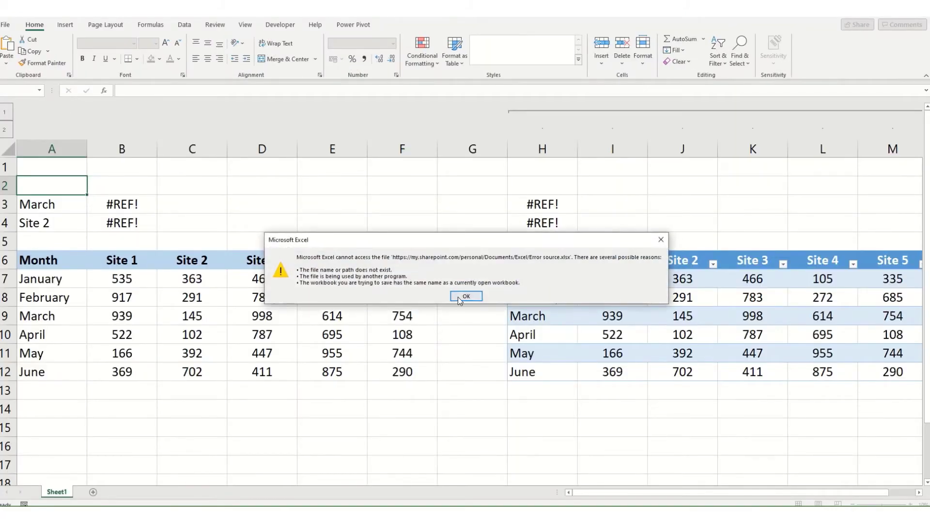
{"action": "left_click", "coordinate": [458, 297]}
- Search the formulas for 'xl' again and confirm no external reference remains
{"action": "key", "text": "ctrl+f"}
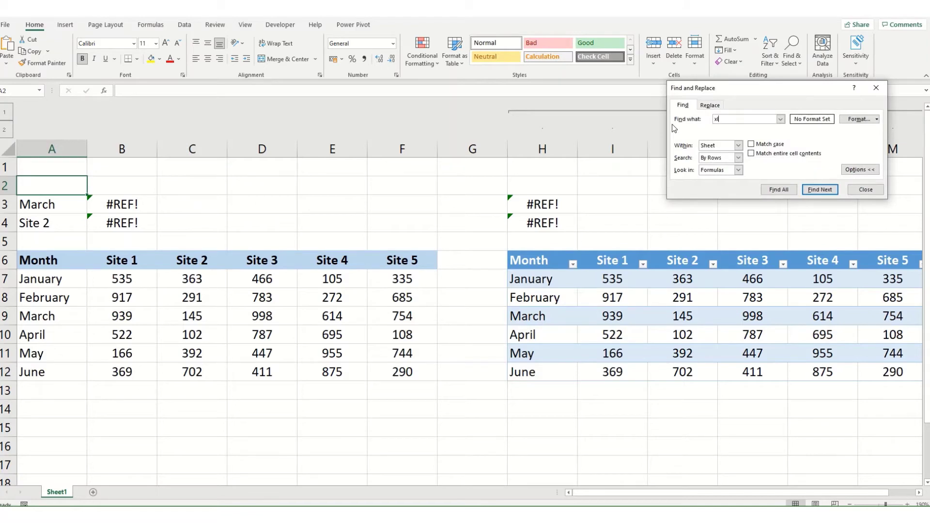
{"action": "key", "text": "Return"}
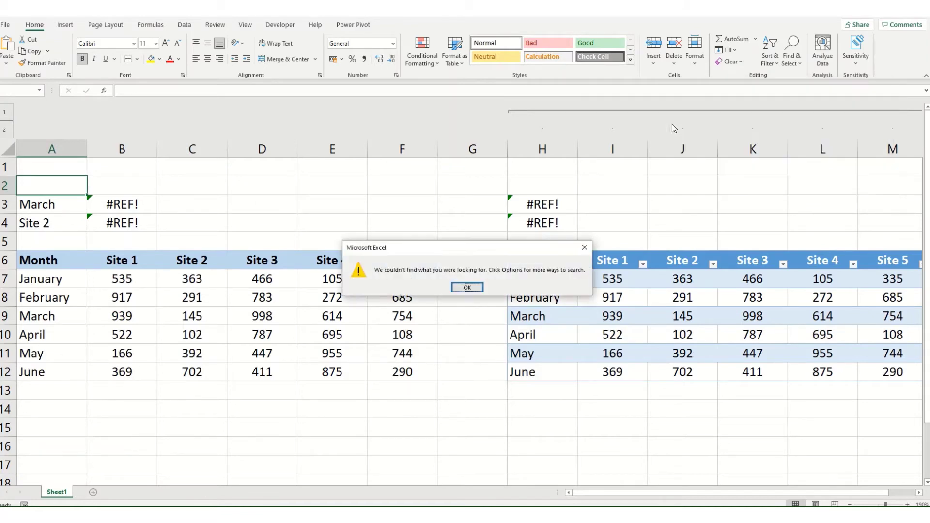
{"action": "left_click", "coordinate": [467, 288]}
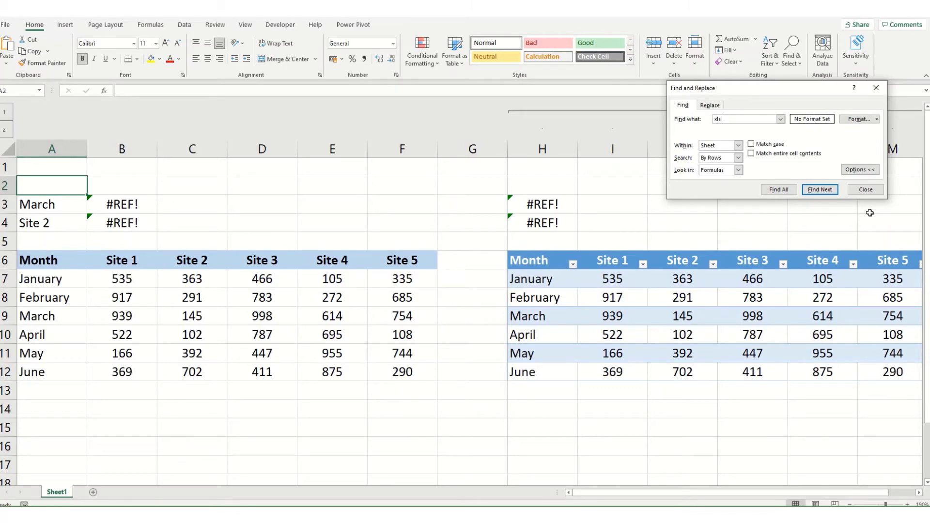
{"action": "left_click", "coordinate": [866, 190]}
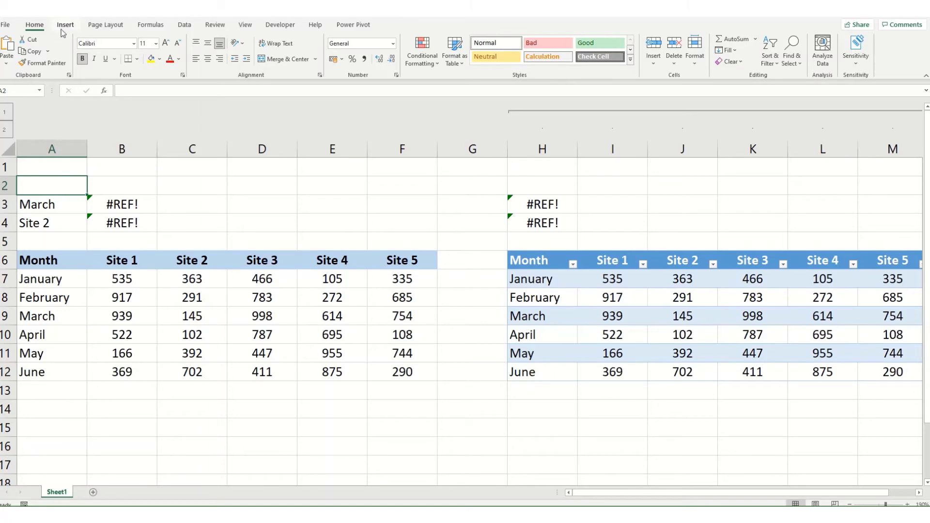
- In Name Manager, check where the Month, Month_lookup, Site_lookup and May names refer
{"action": "left_click", "coordinate": [155, 27]}
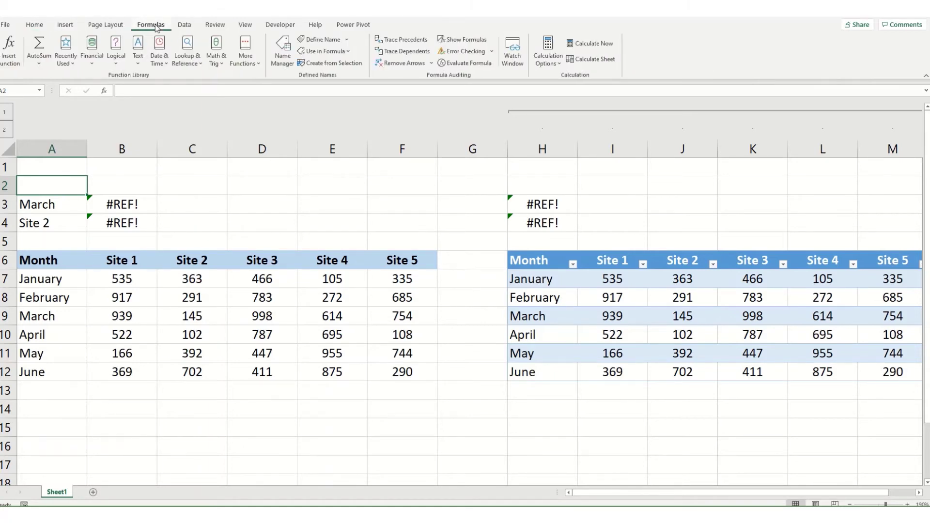
{"action": "left_click", "coordinate": [274, 57]}
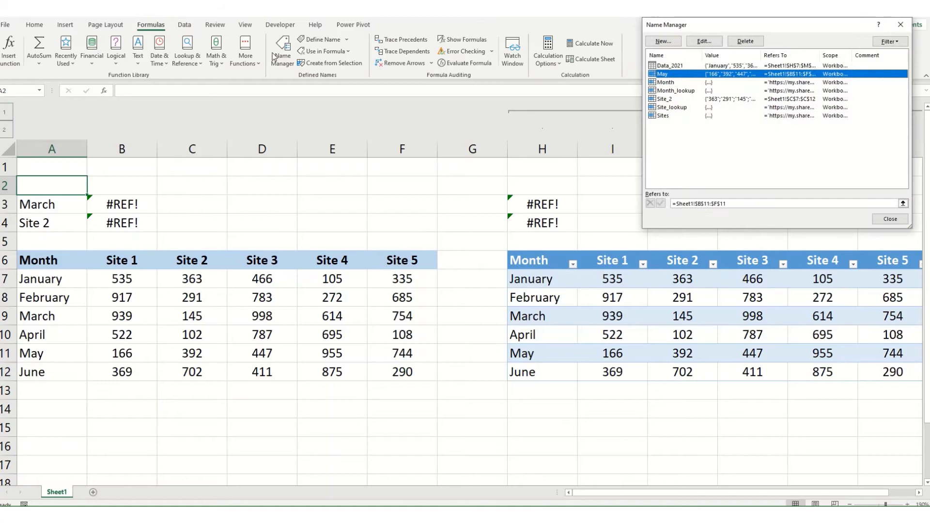
{"action": "left_click_drag", "start_coordinate": [776, 25], "coordinate": [439, 124]}
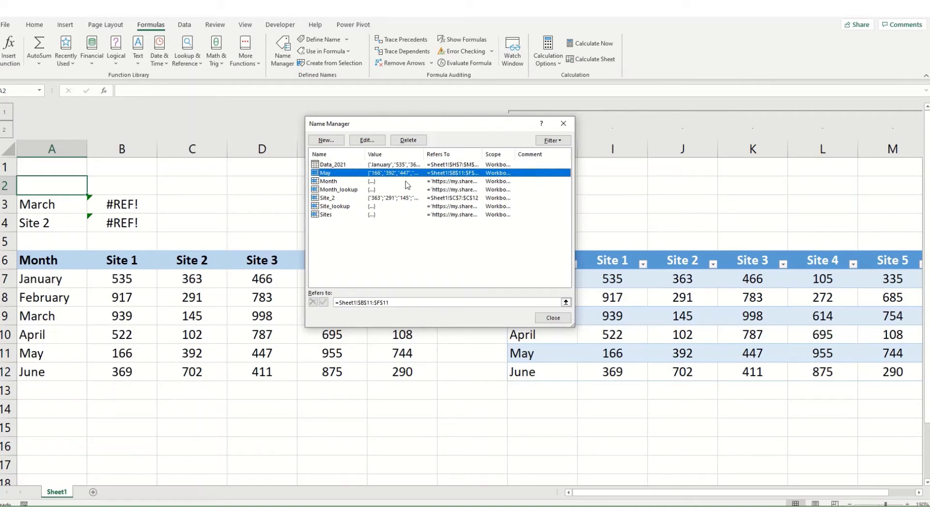
{"action": "left_click", "coordinate": [349, 183]}
{"action": "left_click", "coordinate": [338, 191]}
{"action": "left_click", "coordinate": [337, 207]}
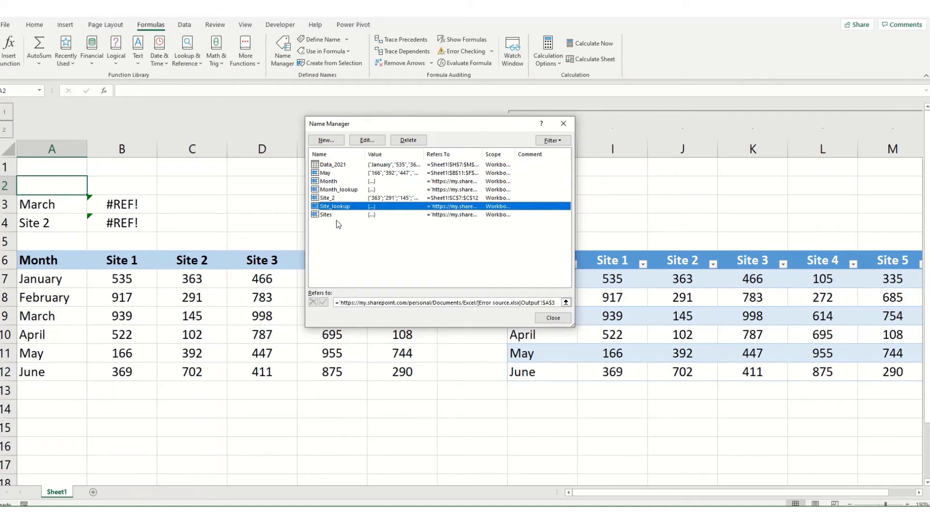
{"action": "left_click", "coordinate": [447, 223]}
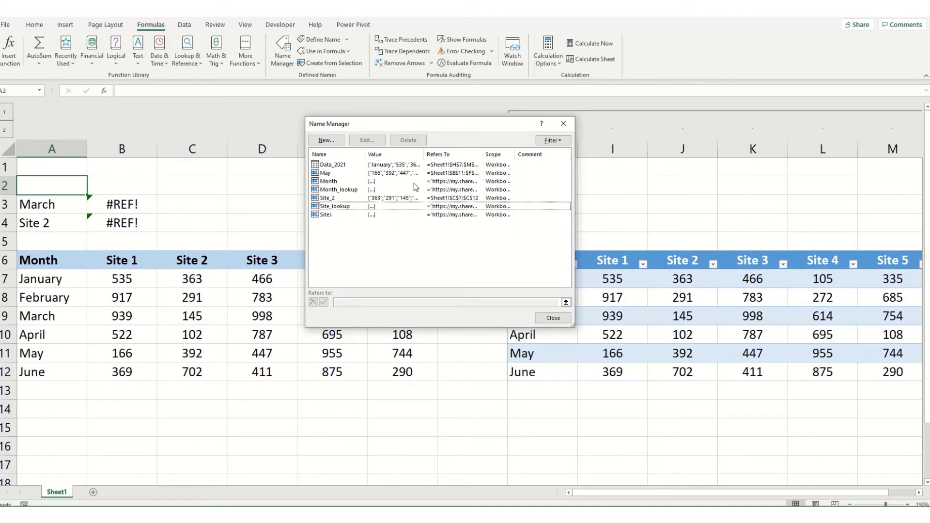
{"action": "left_click", "coordinate": [364, 173]}
- Delete Month, Month_lookup, Site_lookup and Sites, leaving Data_2021, May and Site_2
{"action": "left_click", "coordinate": [356, 183]}
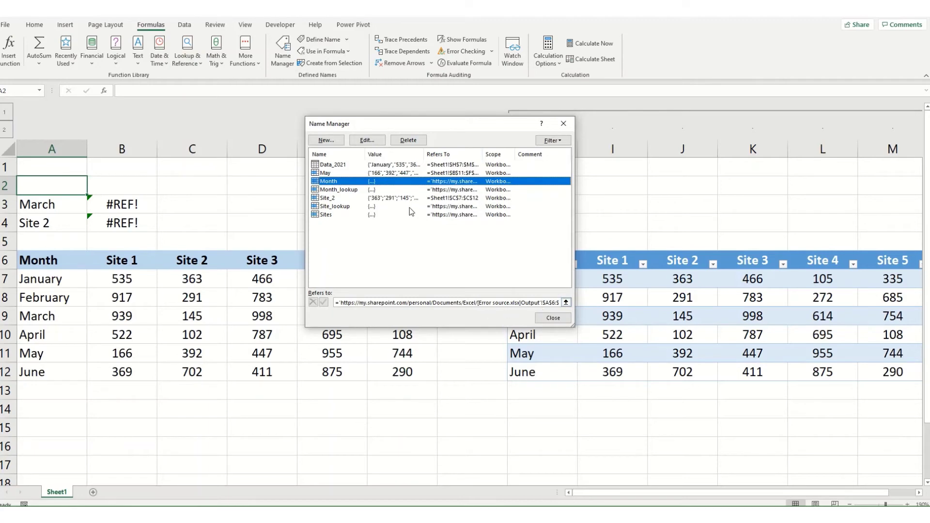
{"action": "left_click", "coordinate": [410, 141]}
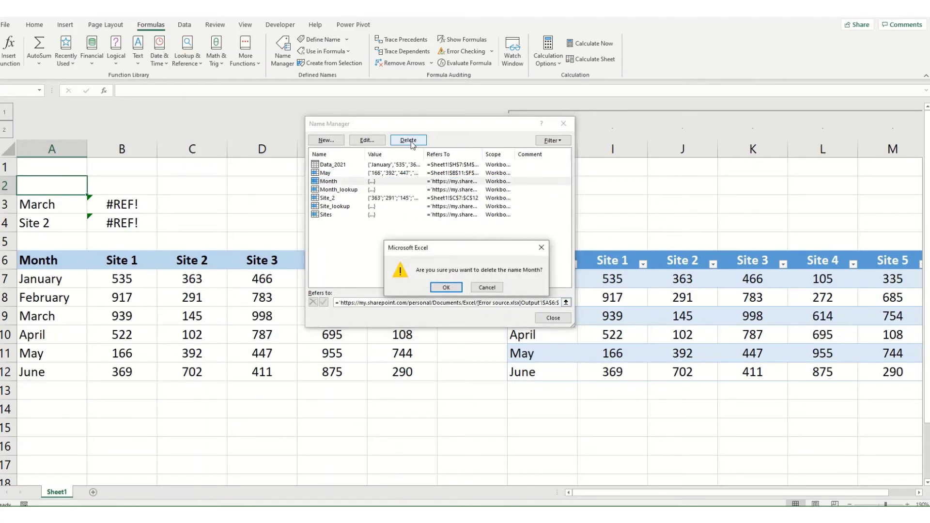
{"action": "left_click", "coordinate": [440, 287]}
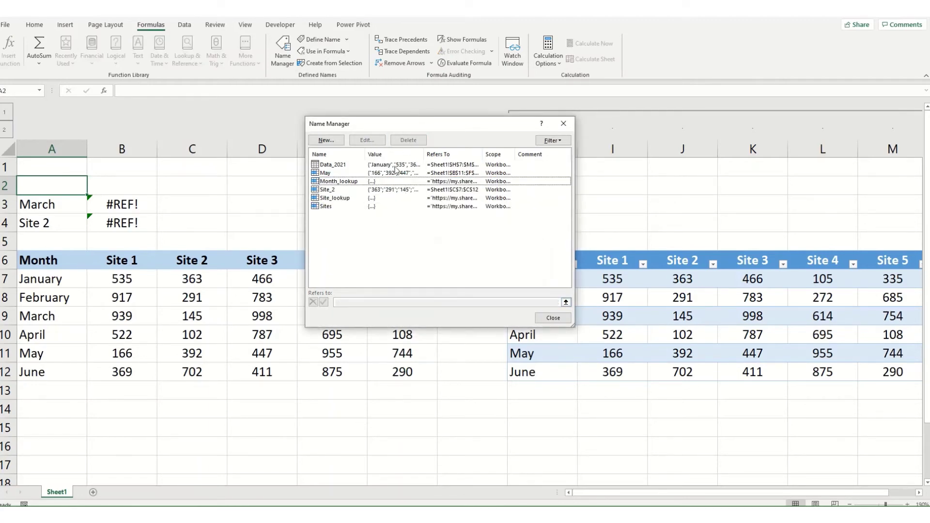
{"action": "left_click", "coordinate": [339, 182]}
{"action": "key", "text": "Delete"}
{"action": "key", "text": "Return"}
{"action": "left_click", "coordinate": [339, 190]}
{"action": "left_click", "coordinate": [329, 199], "text": "shift"}
{"action": "key", "text": "Delete"}
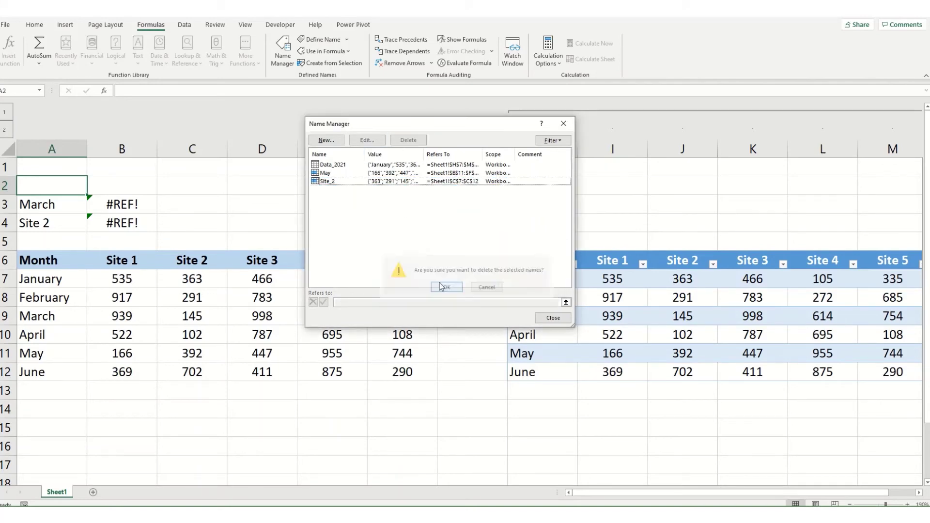
{"action": "key", "text": "Return"}
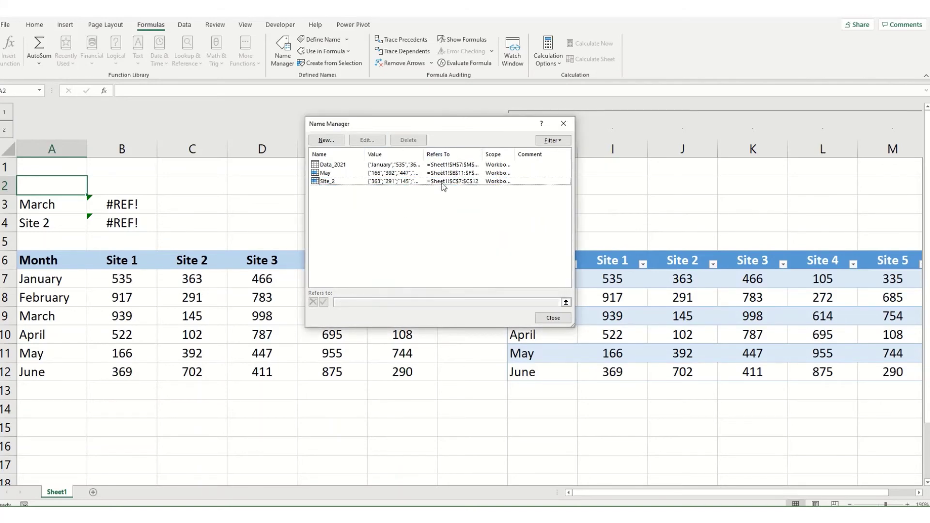
{"action": "left_click", "coordinate": [553, 317]}
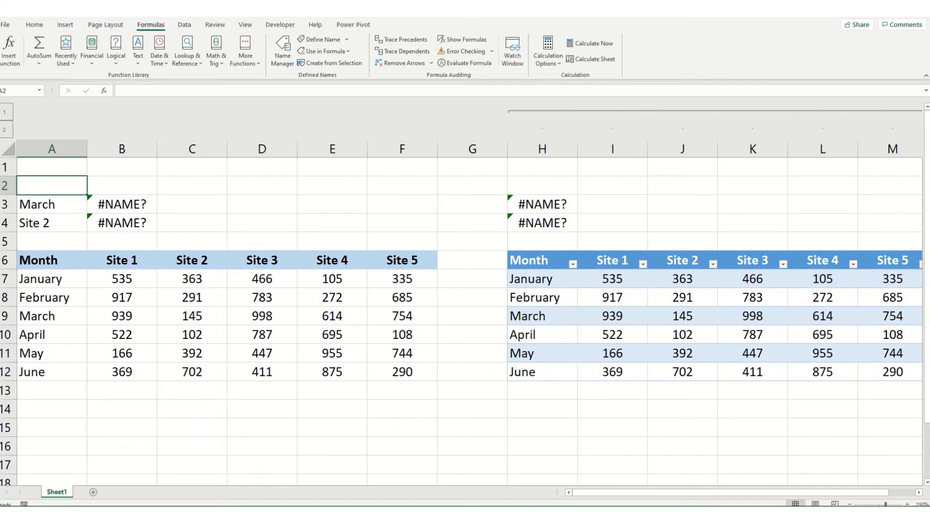
- Close and reopen Errors, then inspect the XLOOKUP formulas in B3 and B4 returning #NAME?
{"action": "key", "text": "alt+F4"}
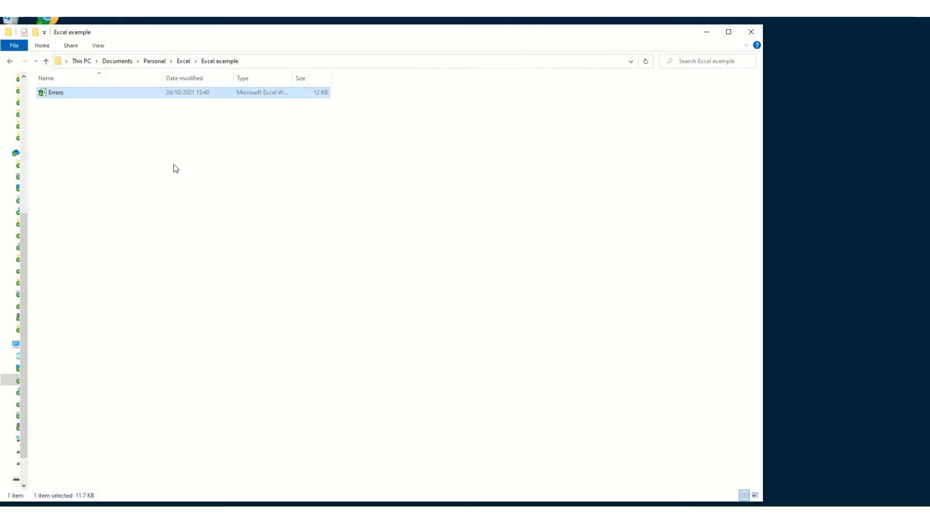
{"action": "double_click", "coordinate": [108, 95]}
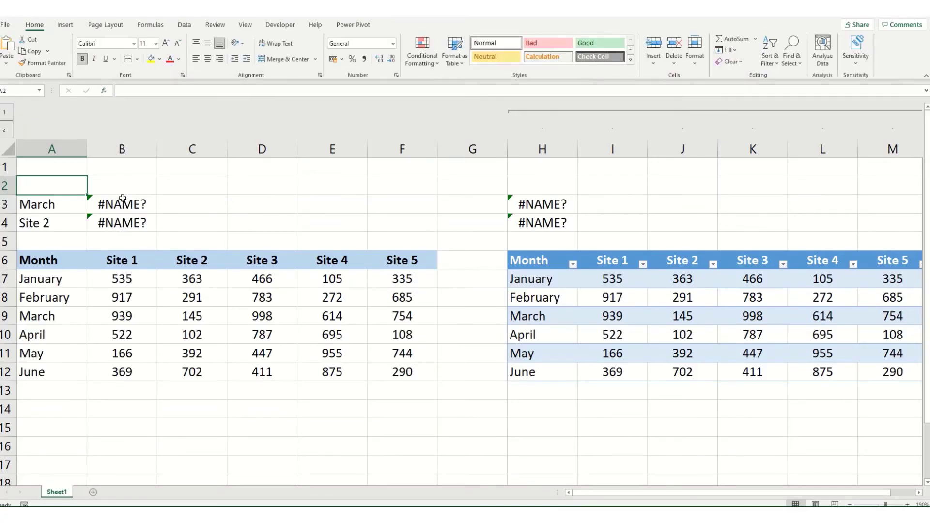
{"action": "left_click", "coordinate": [116, 213]}
{"action": "left_click", "coordinate": [99, 222]}
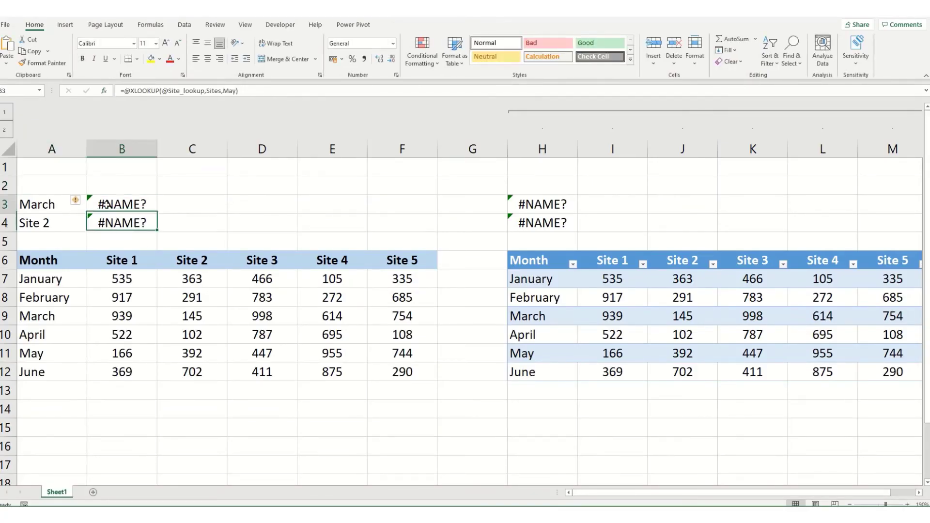
{"action": "left_click", "coordinate": [99, 204]}
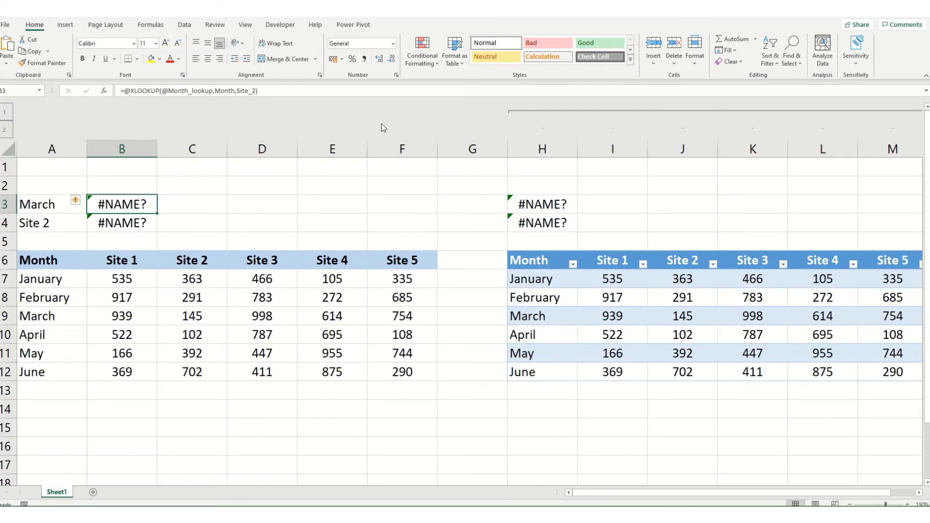